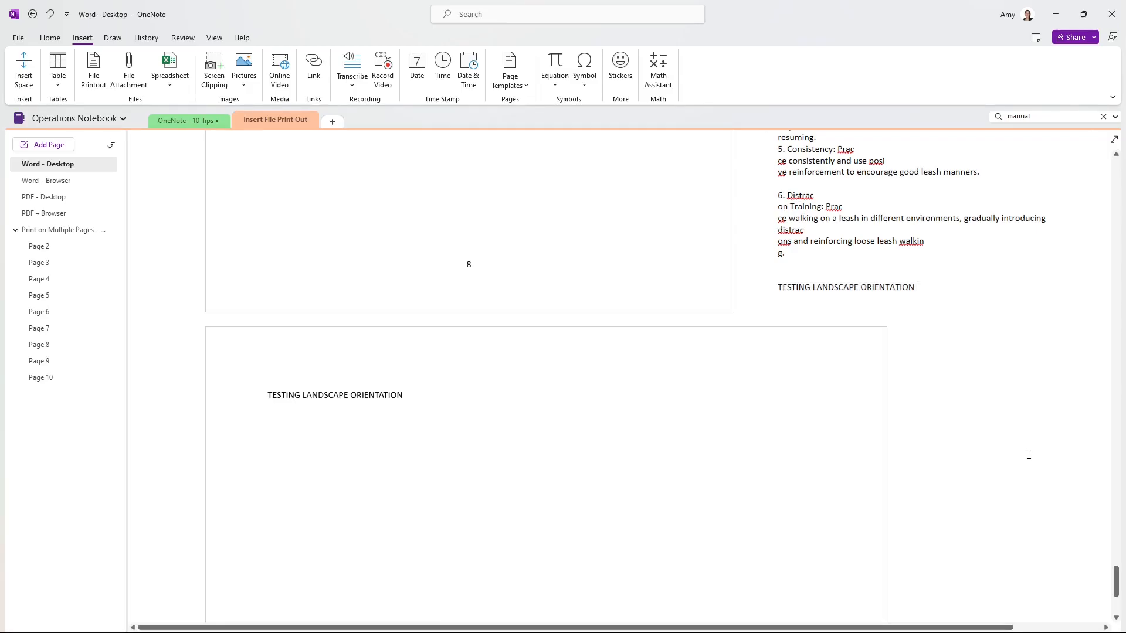
Examine the landscape page of the Word printout and the copied text beside it.
click(1111, 628)
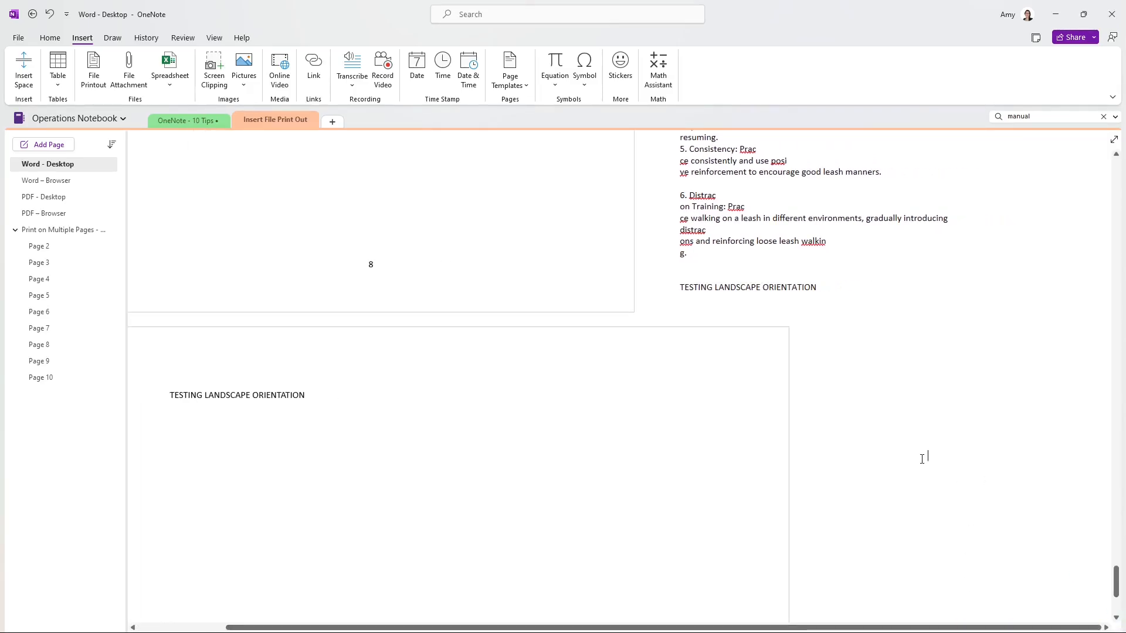
scroll(921, 459, up, 3)
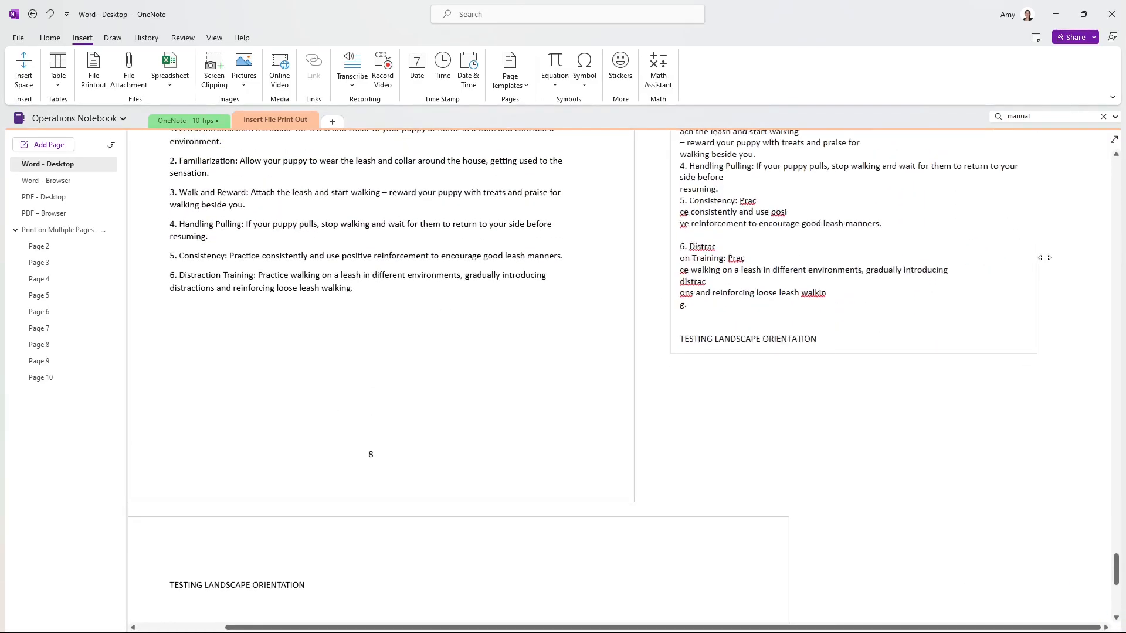
scroll(984, 406, up, 3)
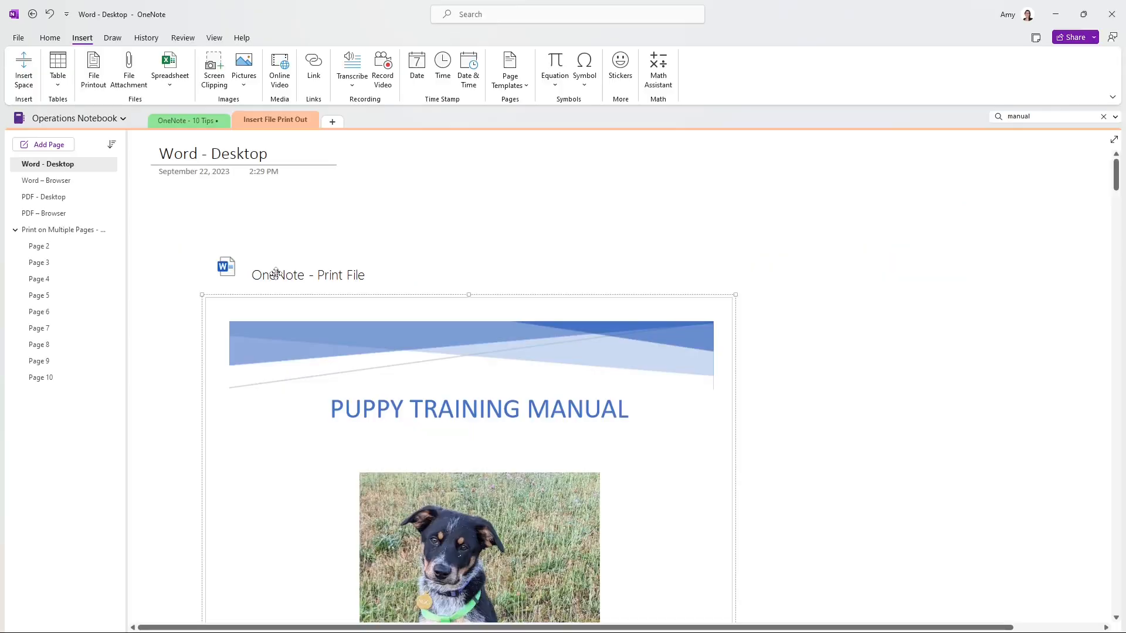
Open the attached "OneNote - Print File" document in Word, then return to the OneNote page.
double_click(278, 277)
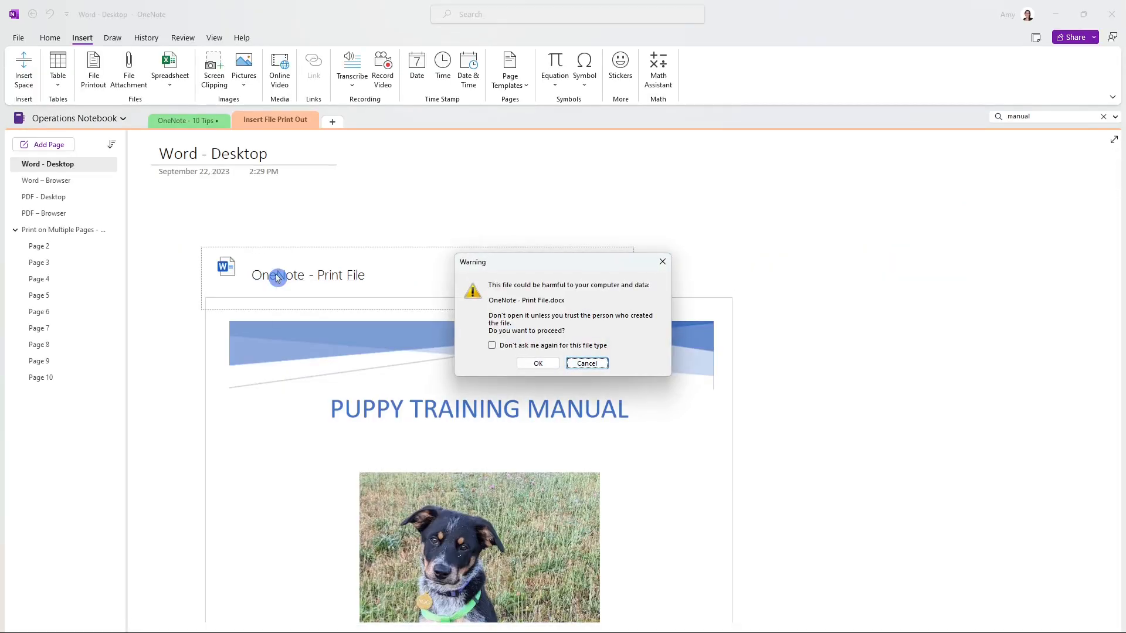
click(555, 364)
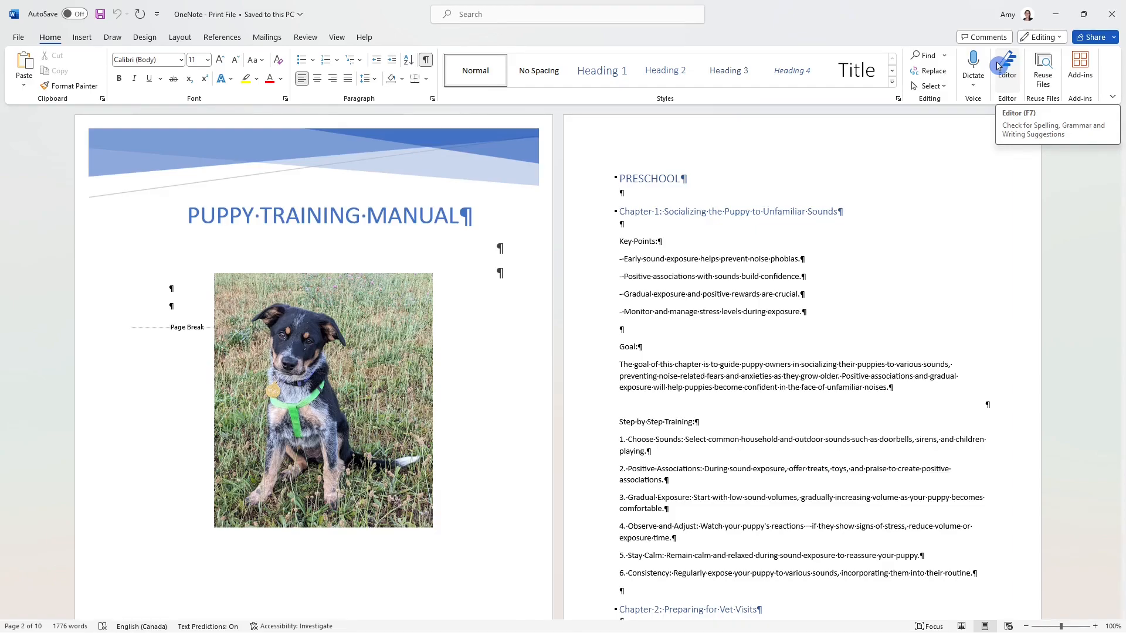
click(1060, 18)
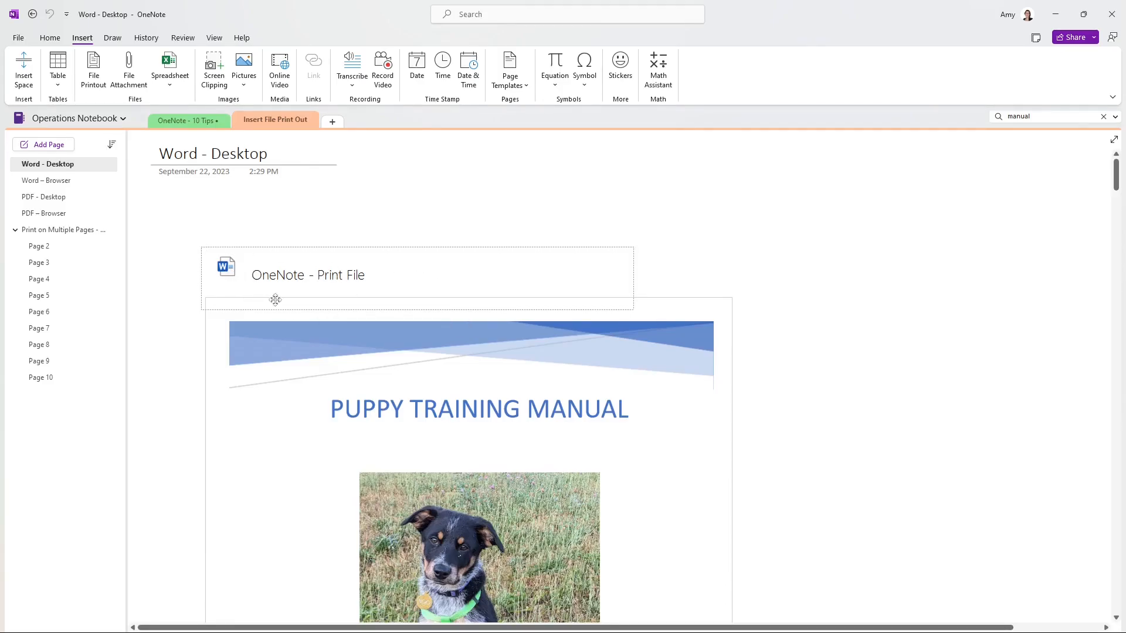
mouse_move(243, 276)
mouse_move(340, 275)
Search the notebooks for "manual" to find the word in the printout's cover page, then close the search list.
scroll(711, 411, down, 3)
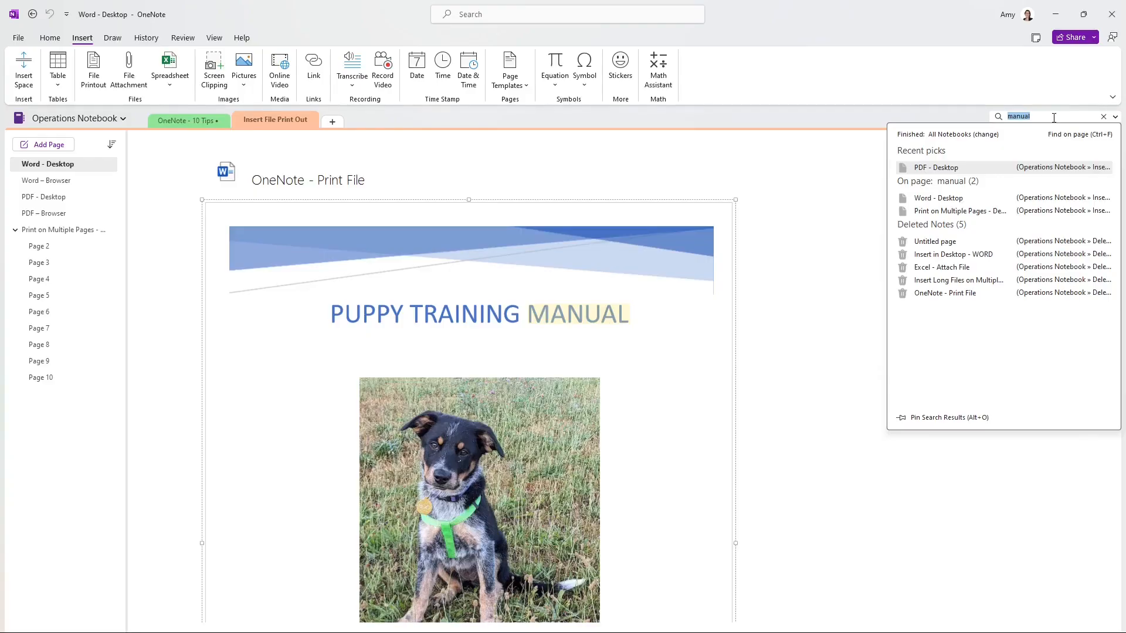
click(1049, 116)
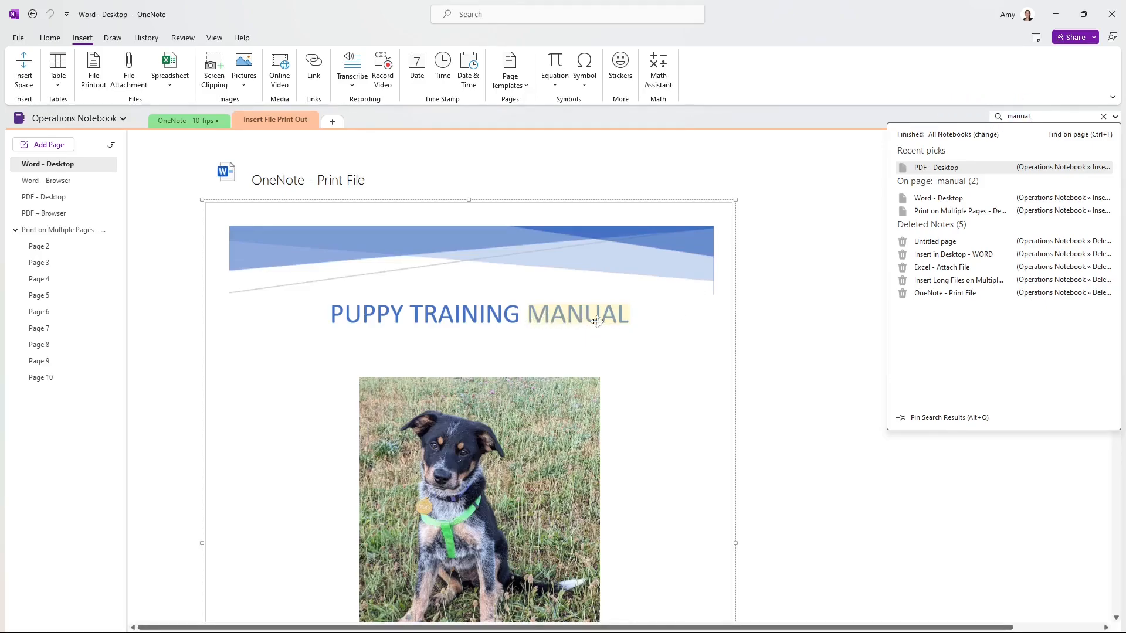
click(674, 308)
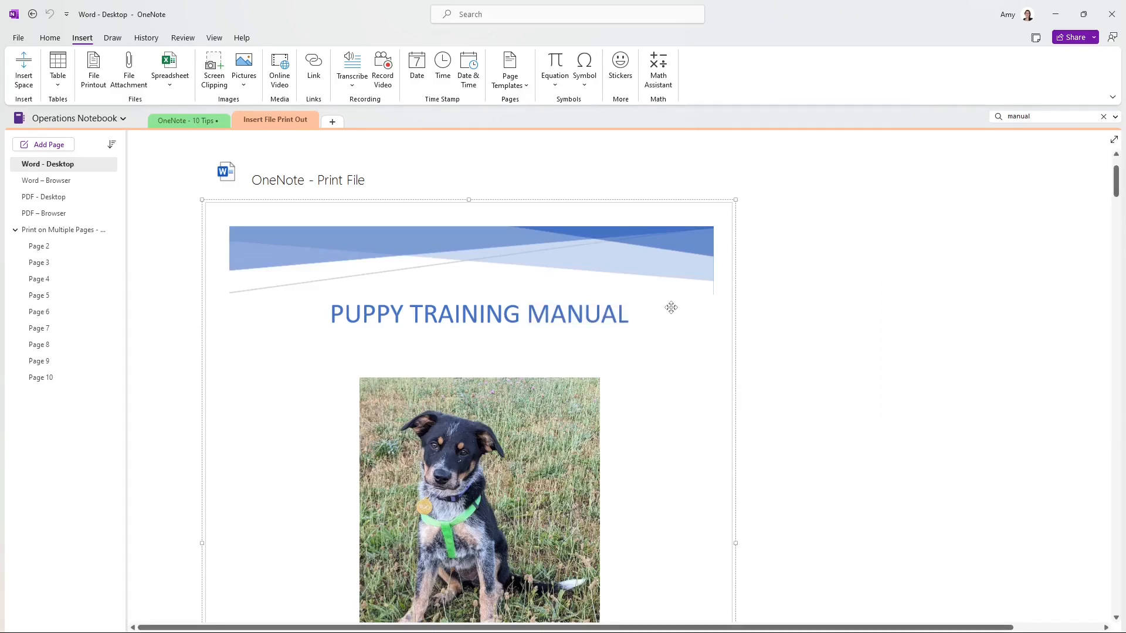
Disable searchable image text for the printout's Puppy Training Manual cover page.
right_click(671, 307)
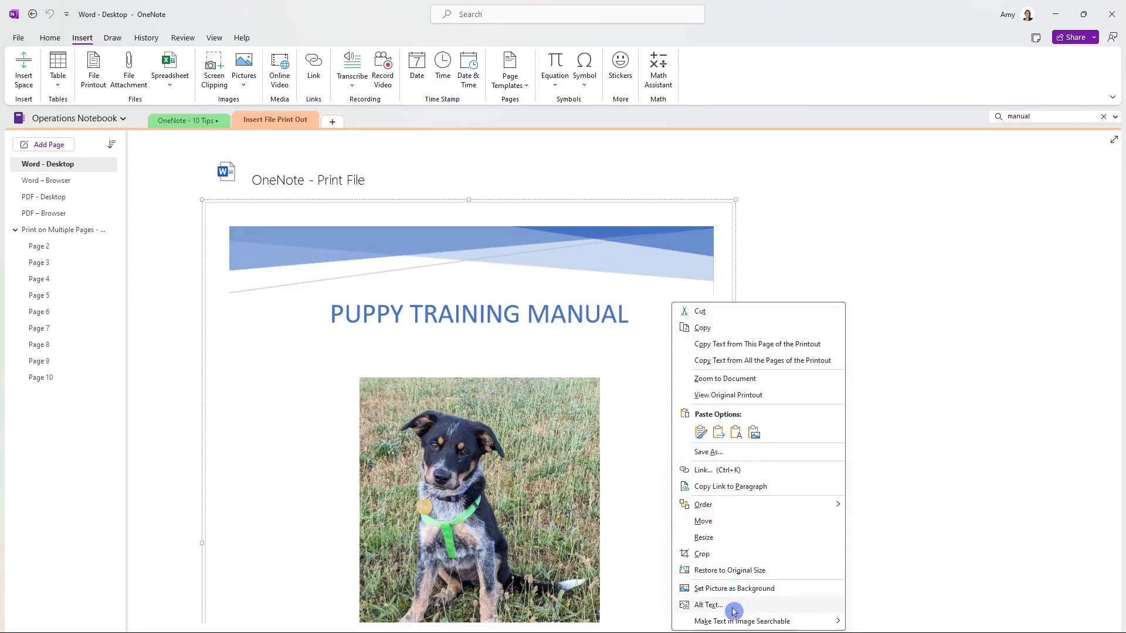
mouse_move(734, 621)
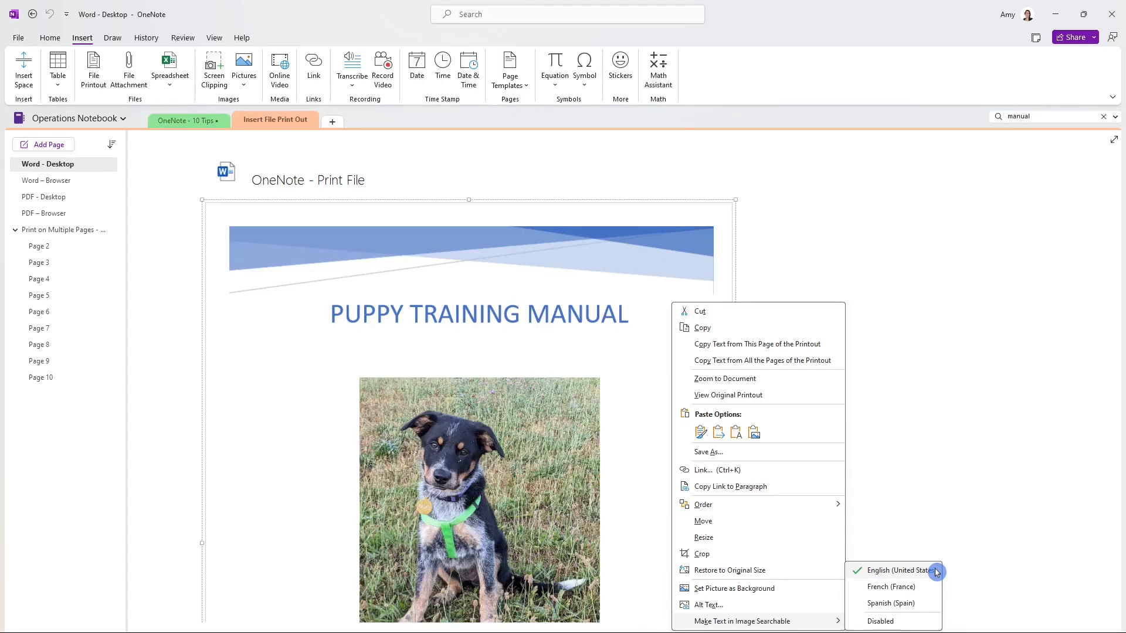
click(905, 623)
click(776, 532)
Disable searchable image text for the printout's Preschool page.
scroll(773, 528, down, 10)
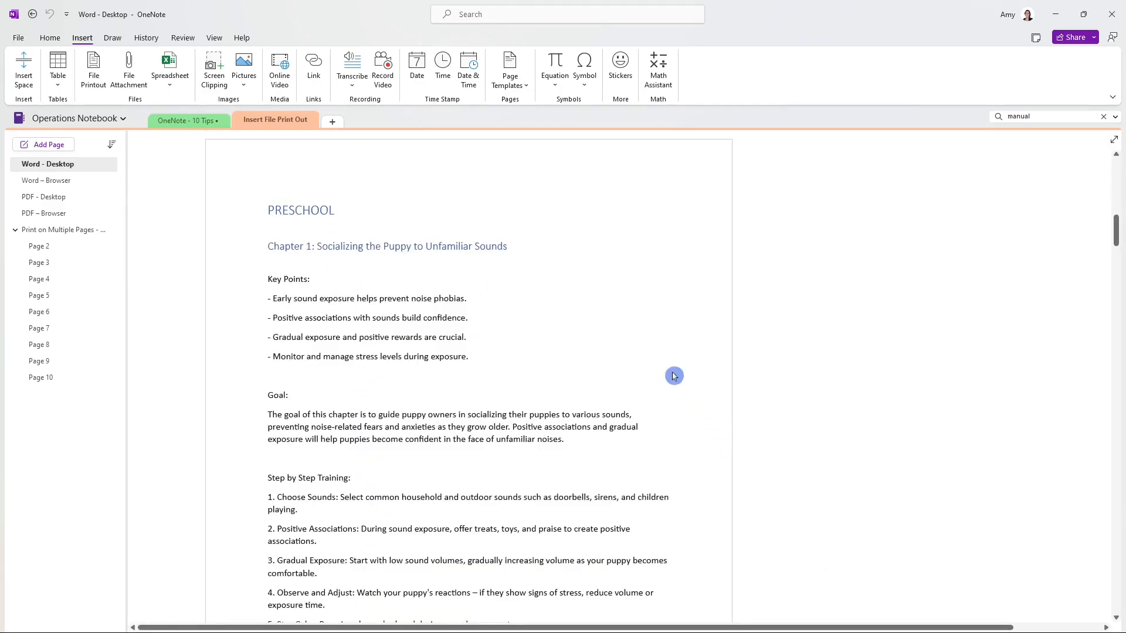
click(680, 310)
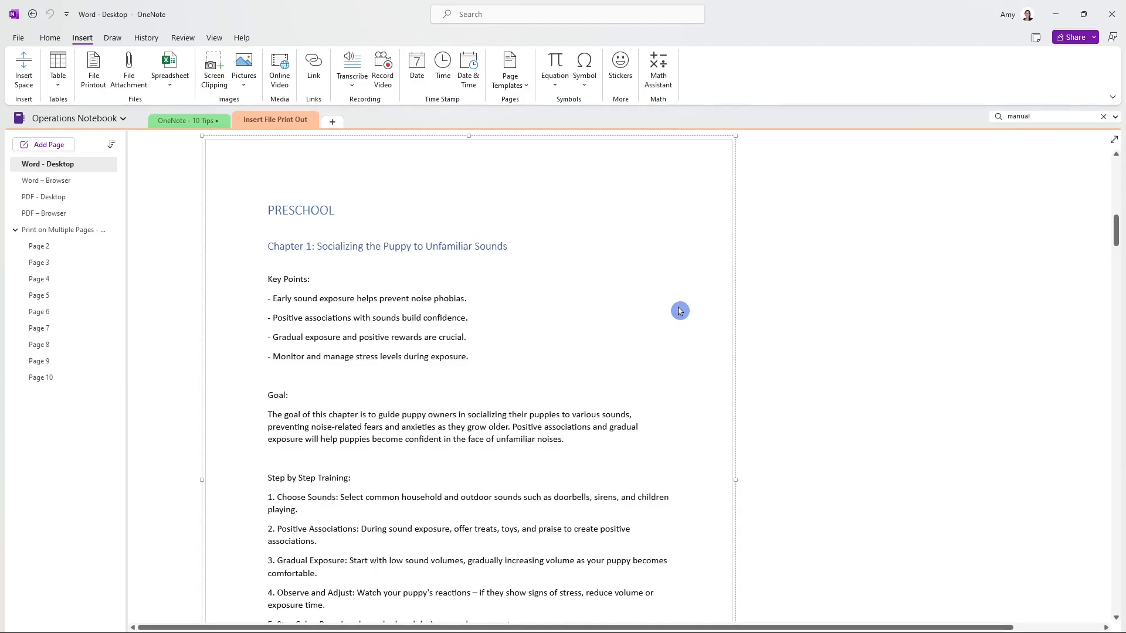
right_click(680, 310)
mouse_move(778, 620)
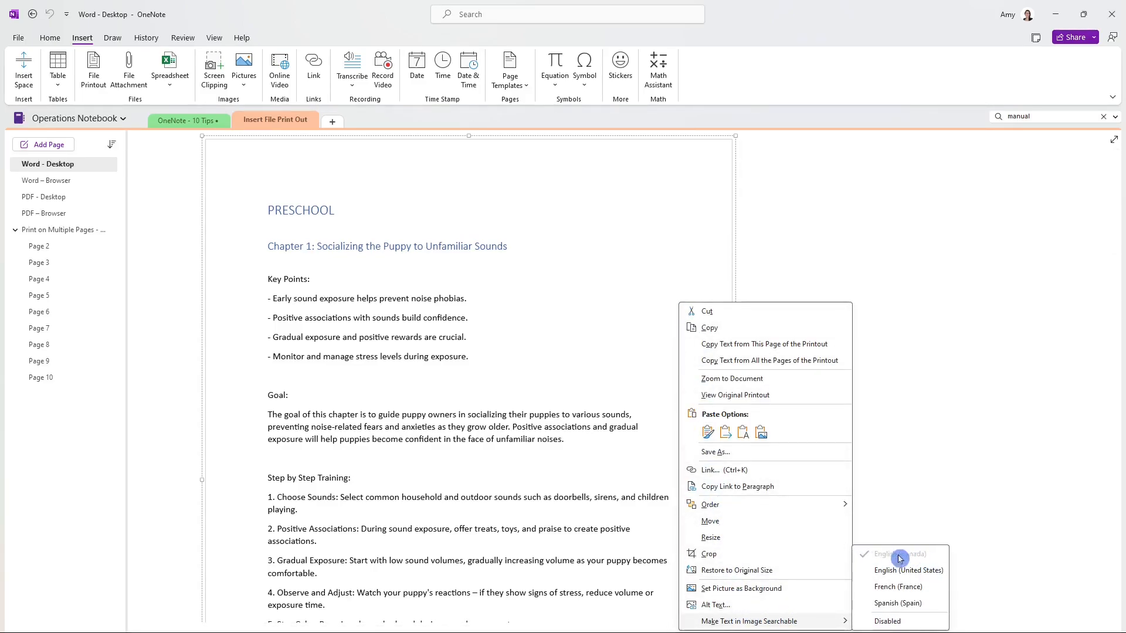
click(919, 624)
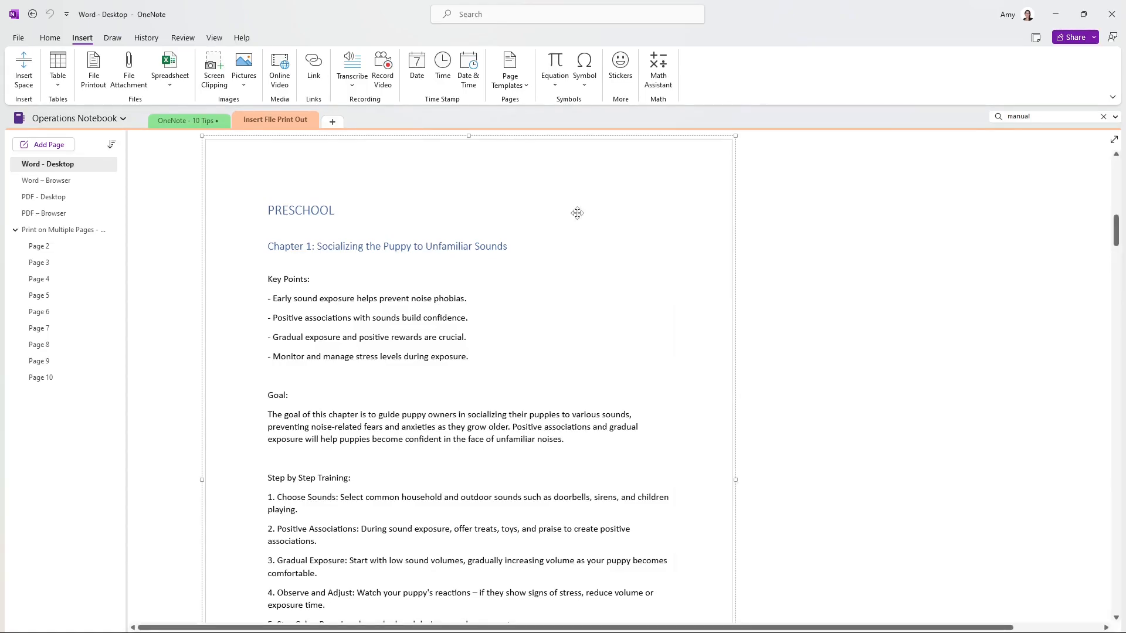
Disable text recognition in pictures in the advanced OneNote options and save the setting.
click(19, 38)
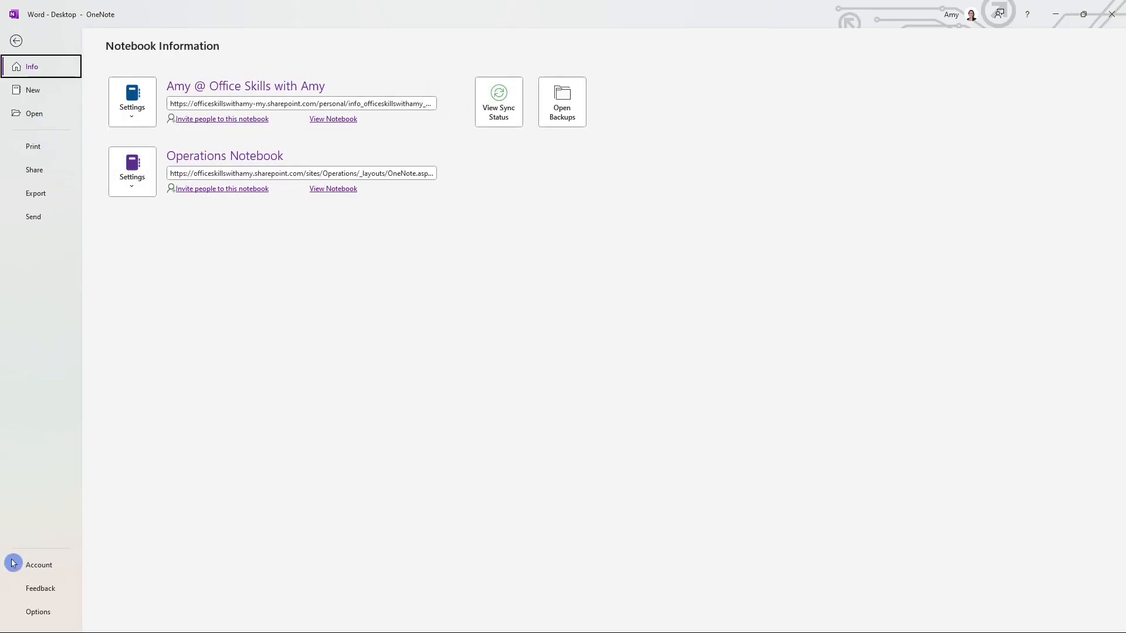
click(19, 607)
click(378, 276)
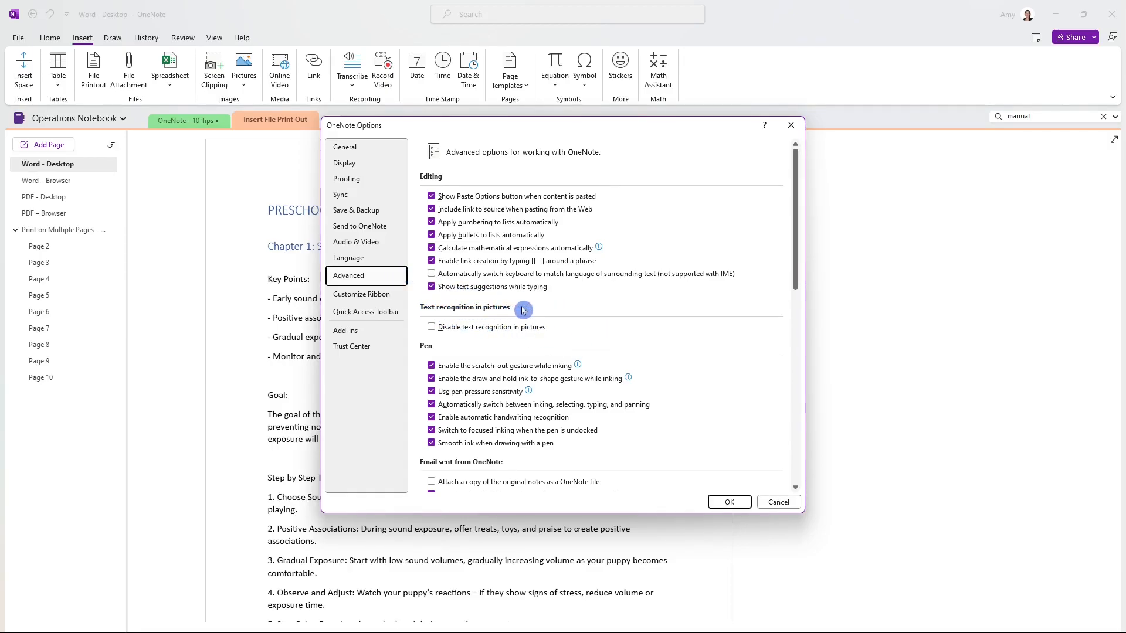
click(432, 328)
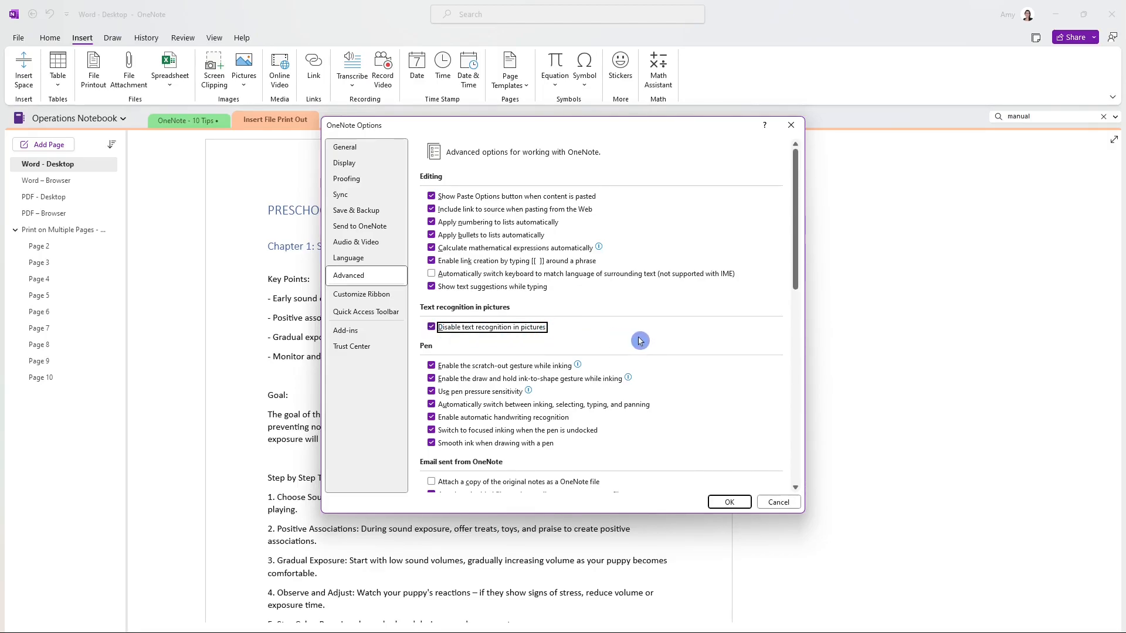
click(728, 503)
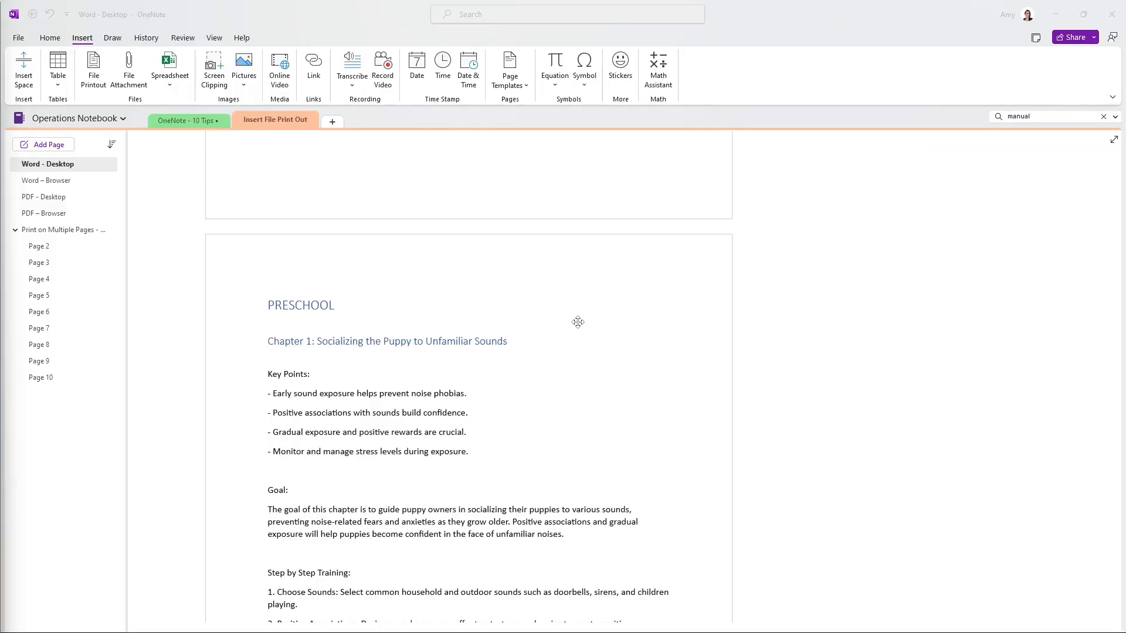
Set the Preschool printout page as background and add the text "Like Comment & Subscribe" beside its Chapter 1 heading.
click(584, 309)
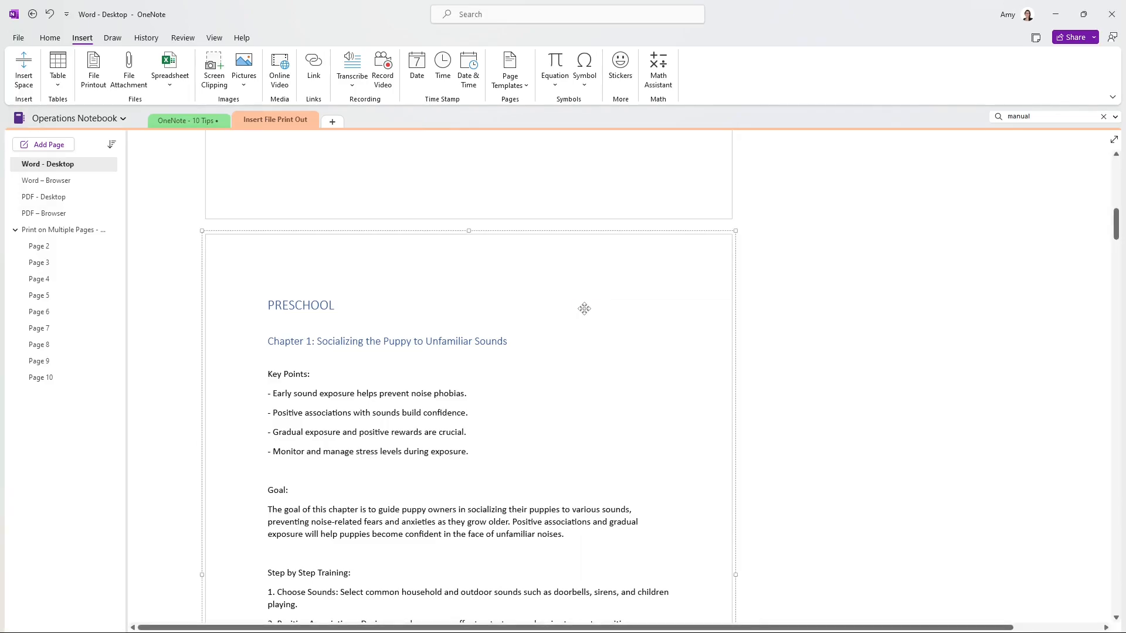
right_click(584, 309)
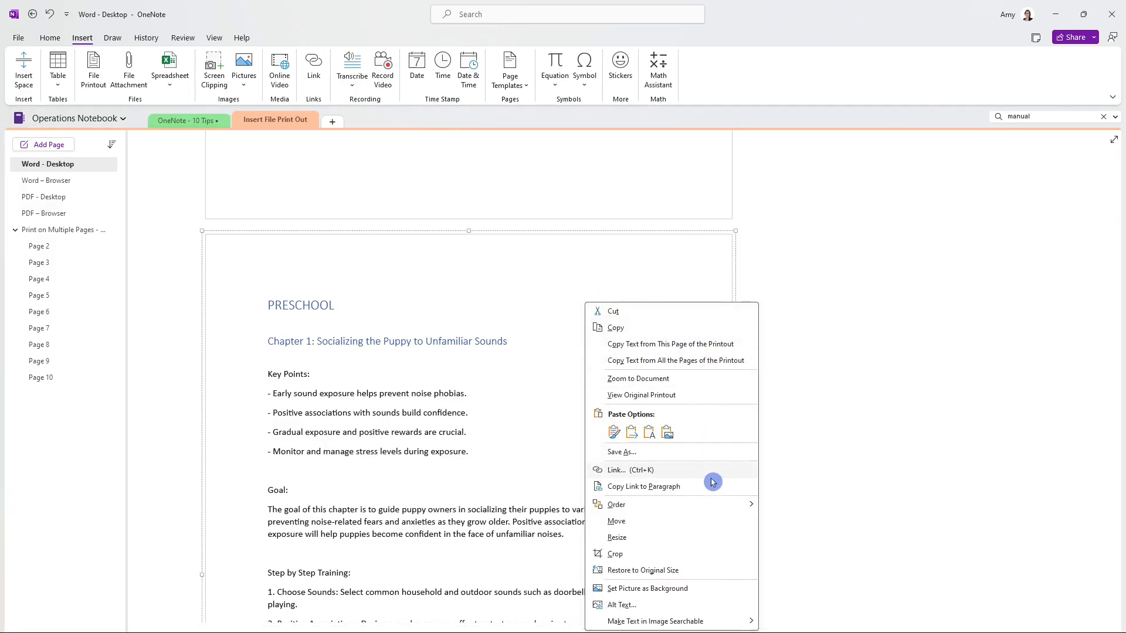
click(713, 587)
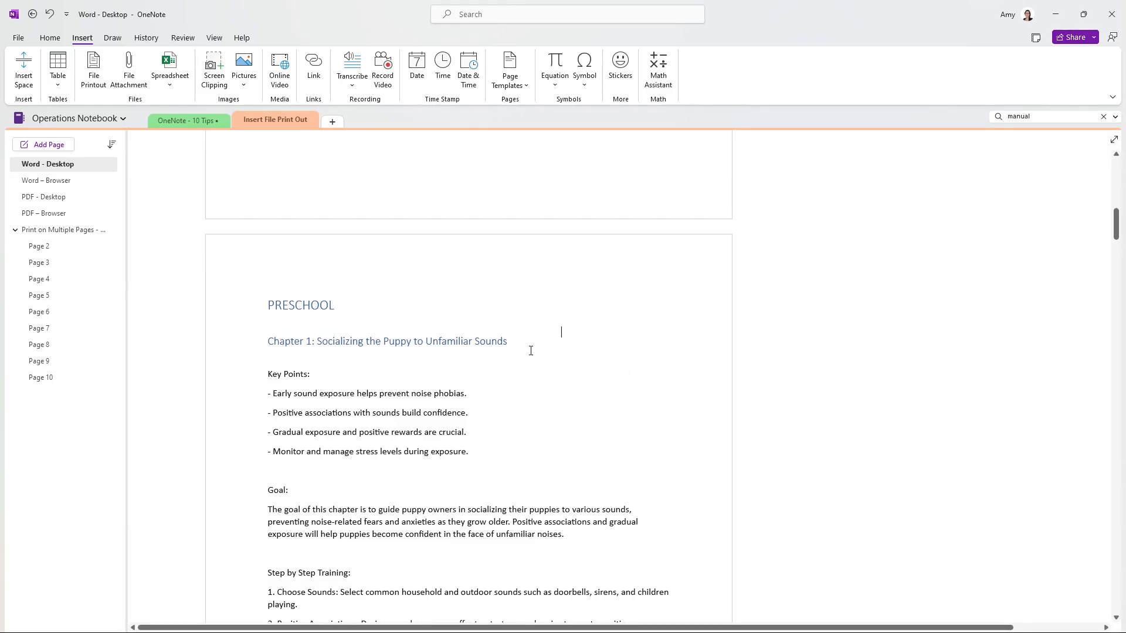
text(Like Comment & Subscribe)
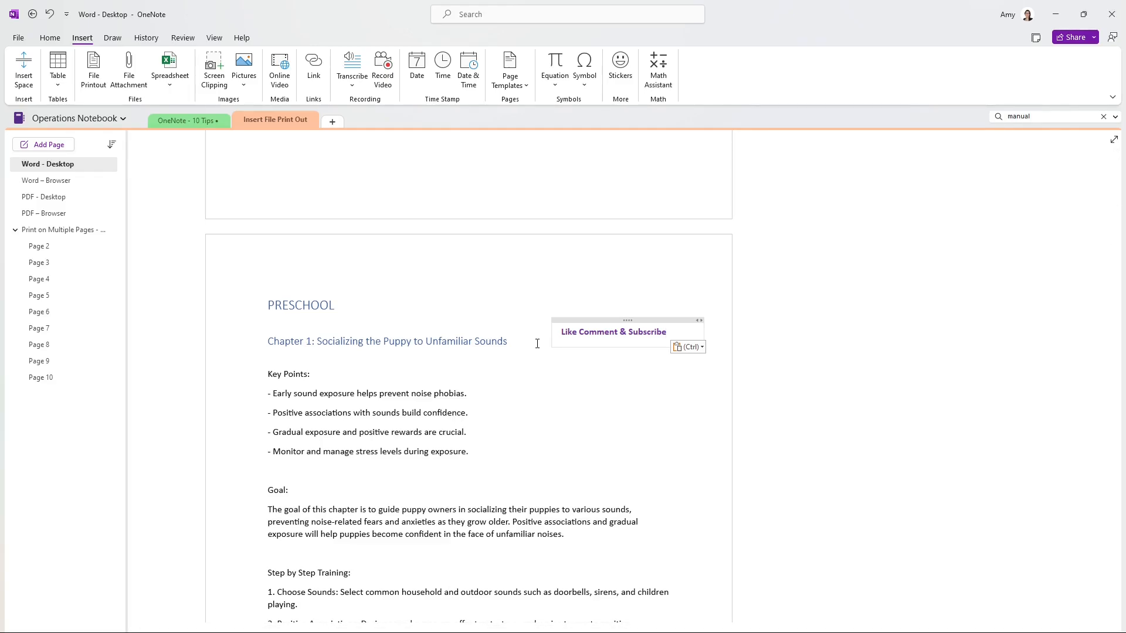
click(719, 269)
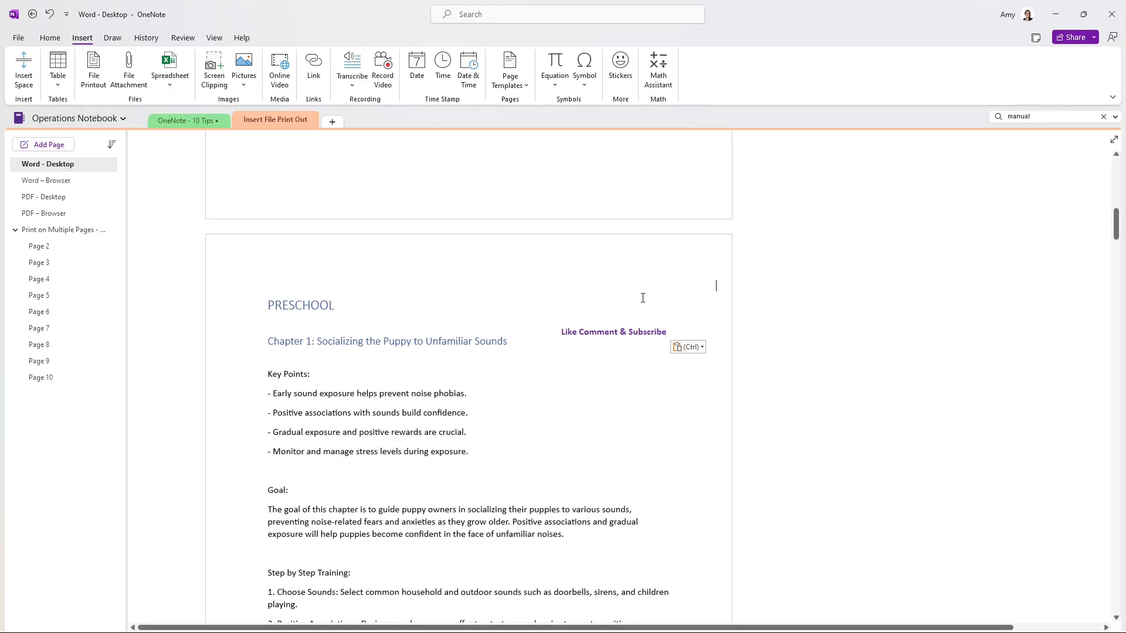
Add the text "Like Comment & Subscribe" to the cover page printout that is not set as background.
click(650, 184)
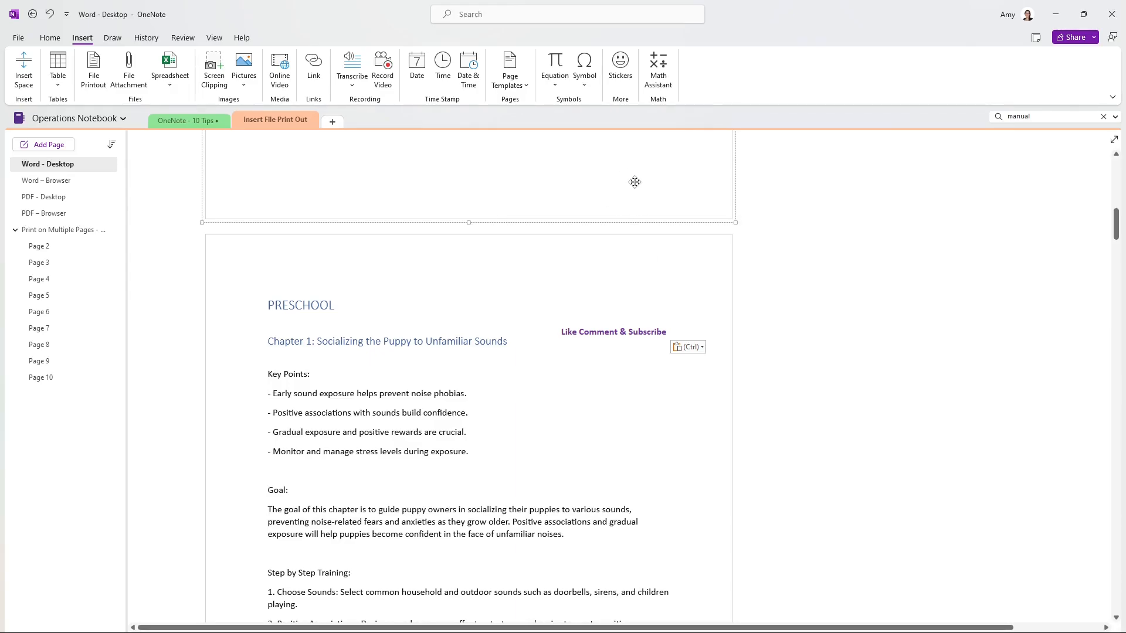
click(636, 186)
text(Like Comment & Subscribe)
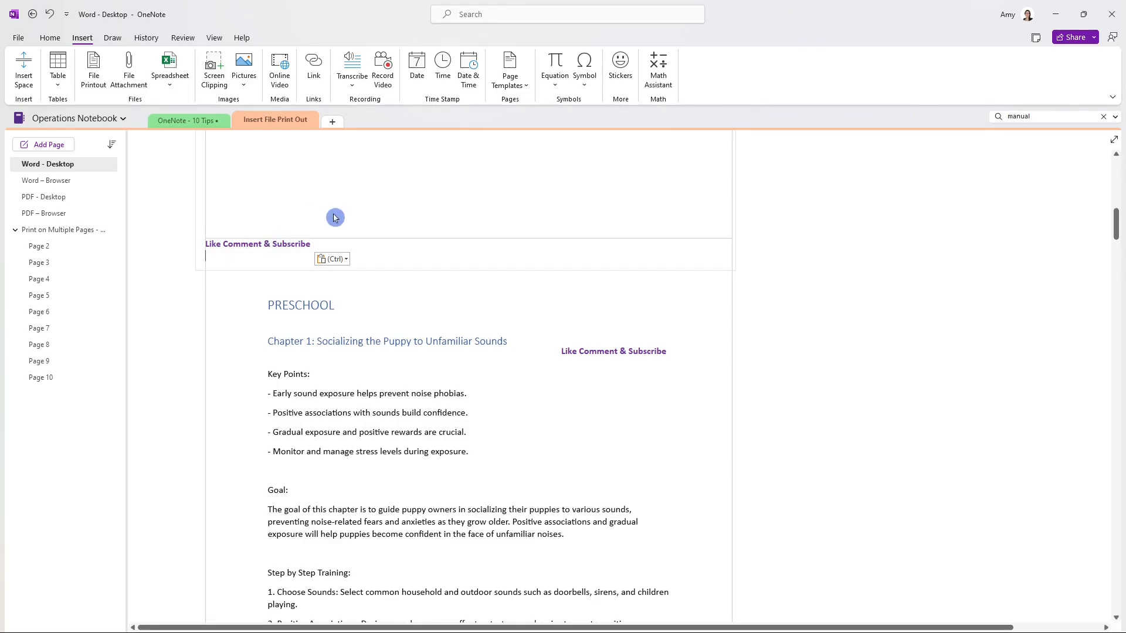
Add a note reading "text" on the Preschool page, above the note beside the Chapter 1 heading.
click(607, 301)
text(text)
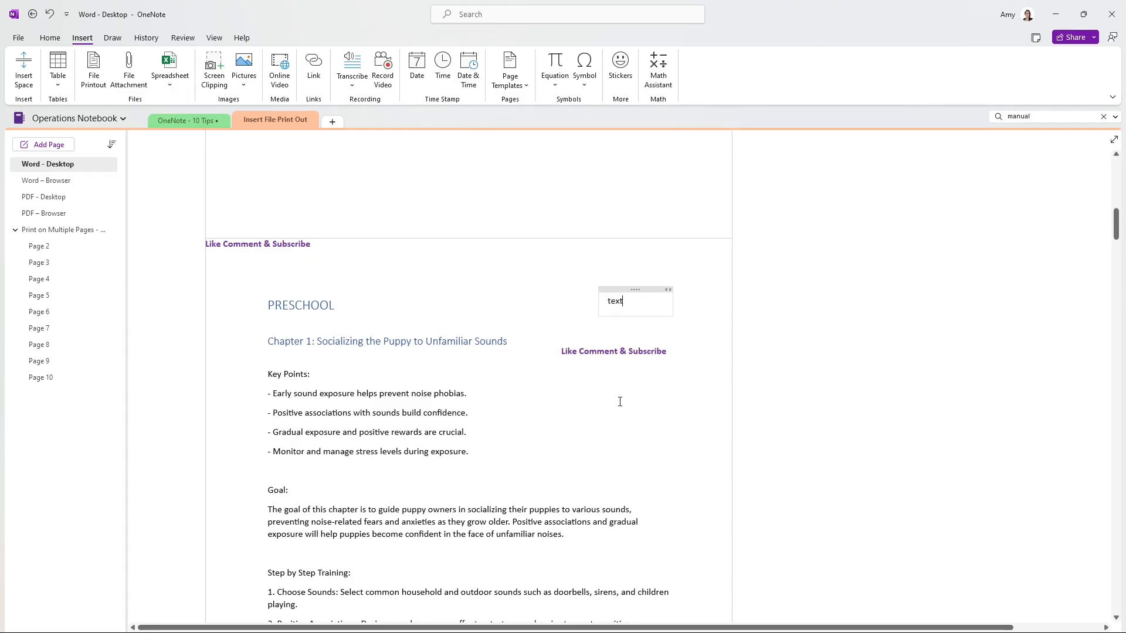
click(746, 365)
Change the advanced OneNote setting for inserting printouts on multiple pages.
click(19, 38)
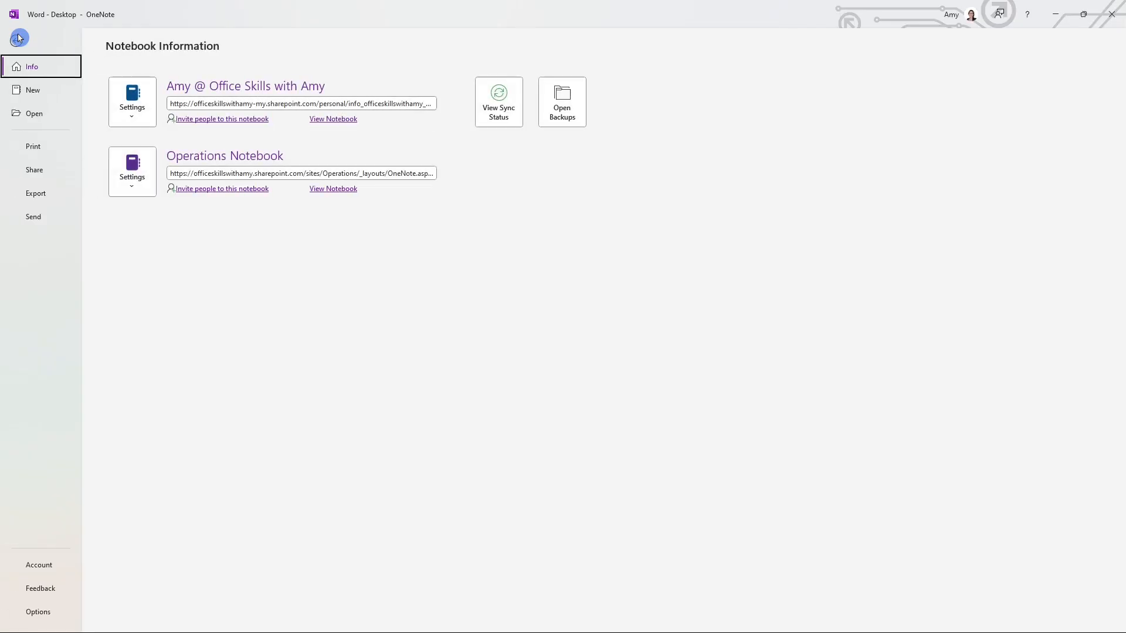
click(35, 612)
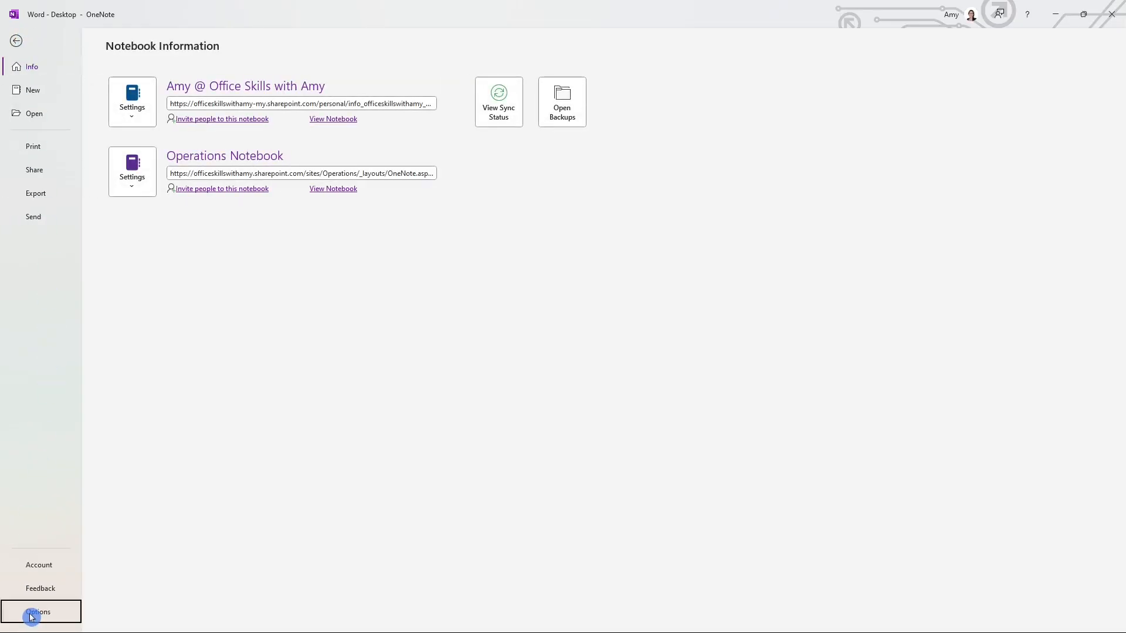
click(362, 275)
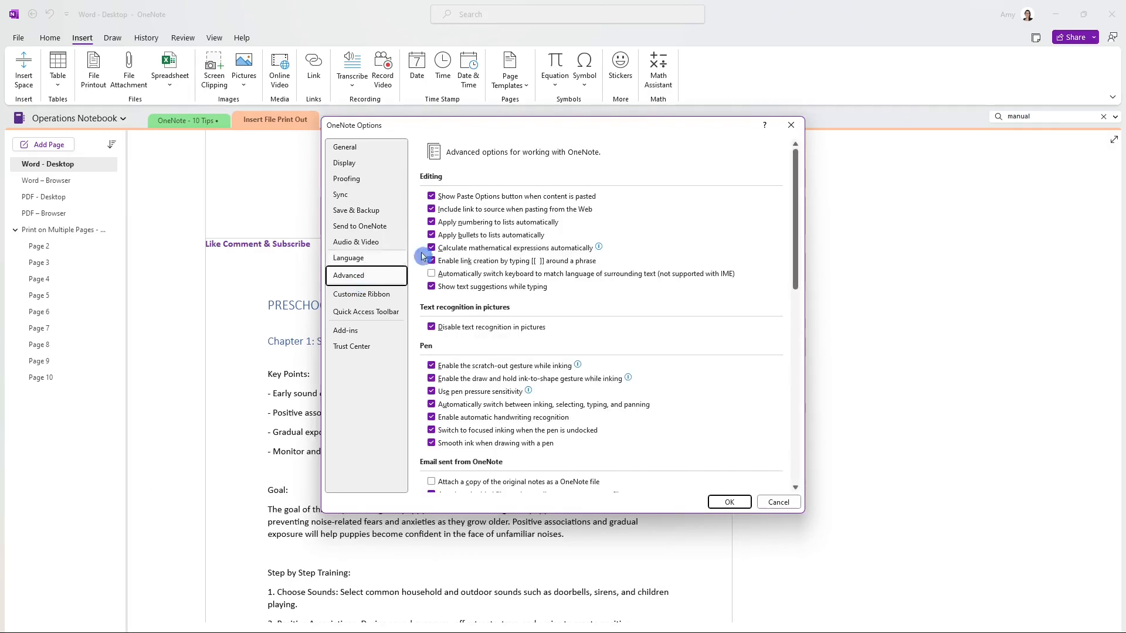
drag(795, 183, 790, 408)
click(476, 431)
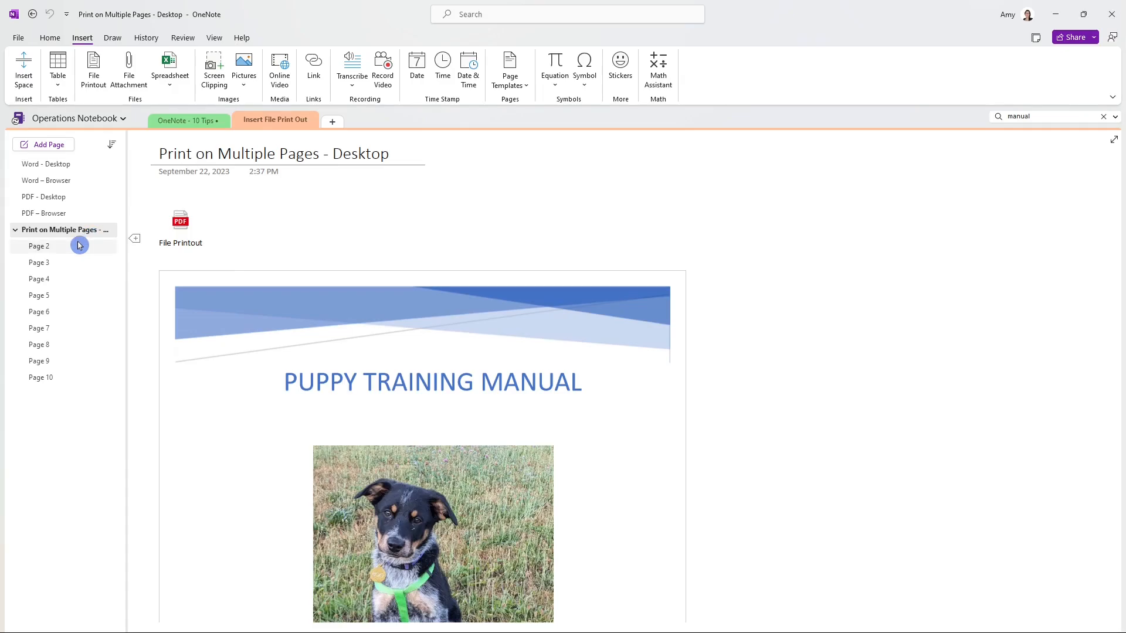
Examine subpages Page 2 and Page 3 of the printout split across multiple pages.
click(79, 246)
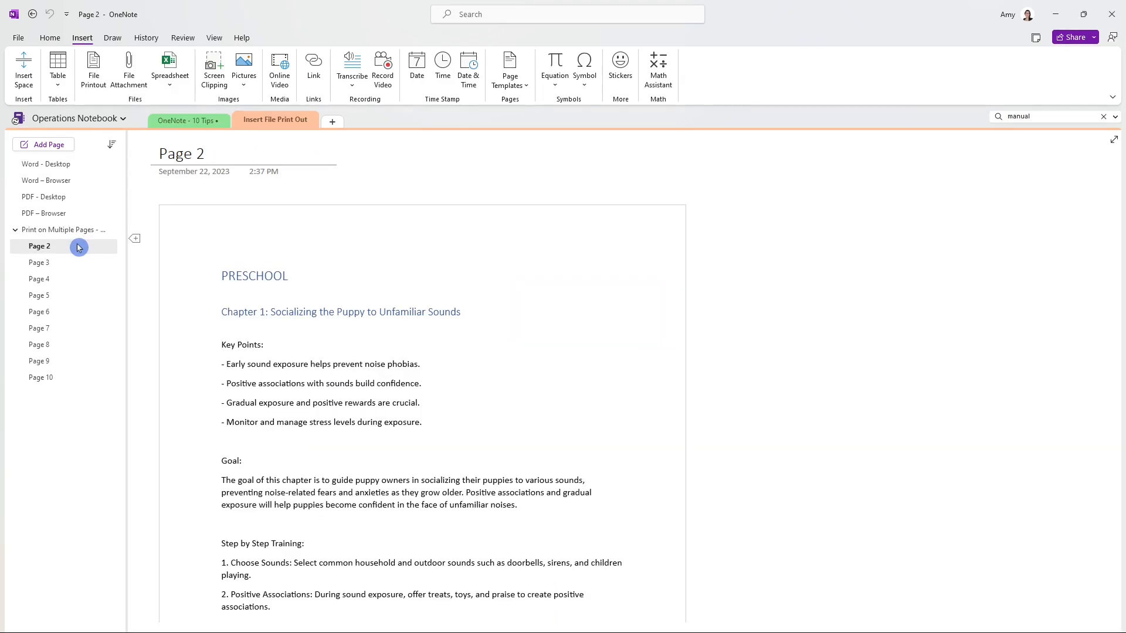
scroll(719, 329, down, 8)
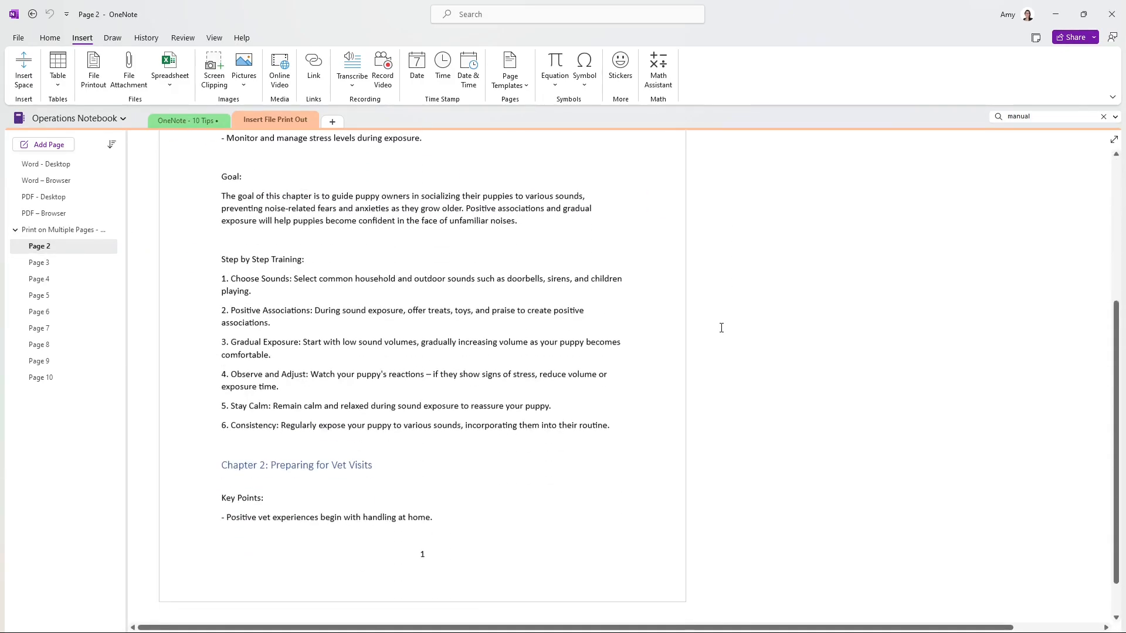
click(103, 263)
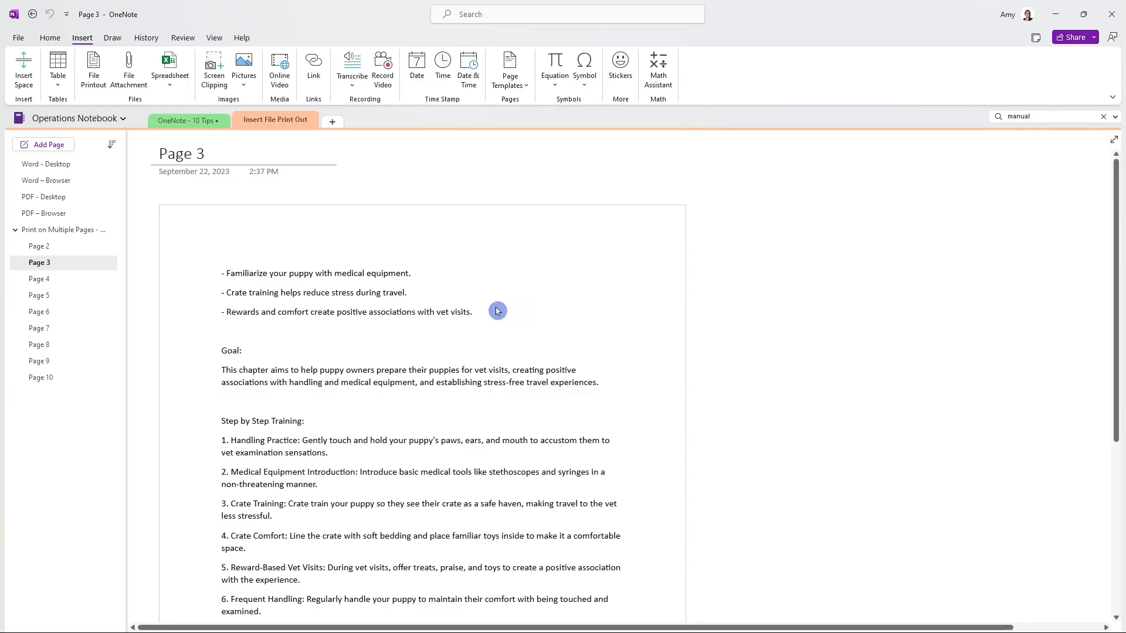
Turn off the advanced OneNote option "Insert long printouts on multiple pages" and apply the change.
click(22, 37)
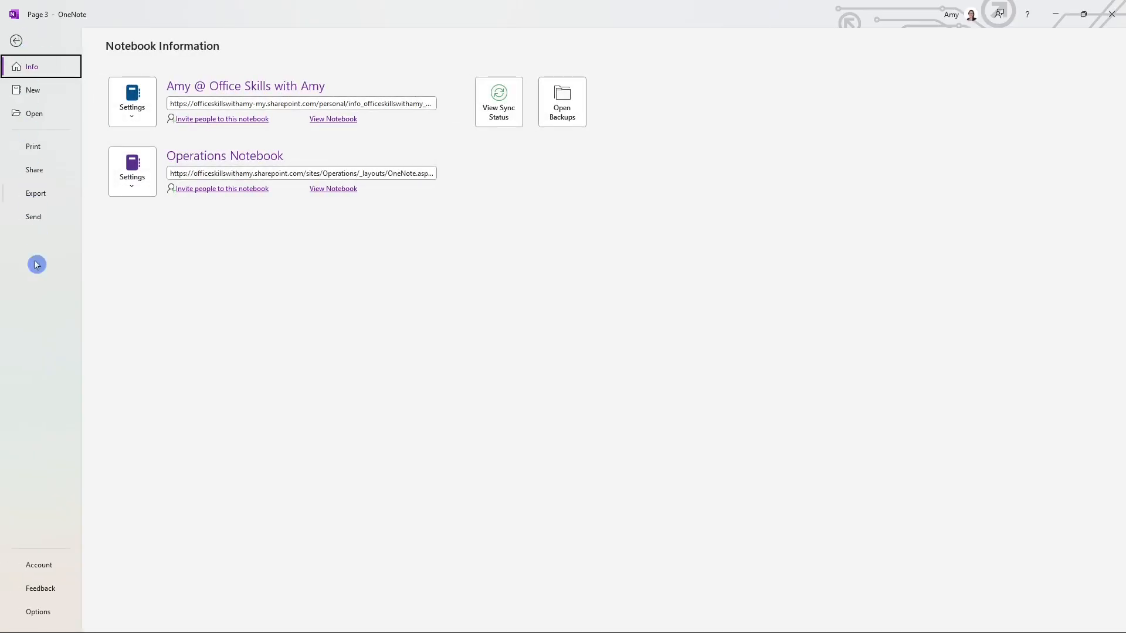
click(58, 613)
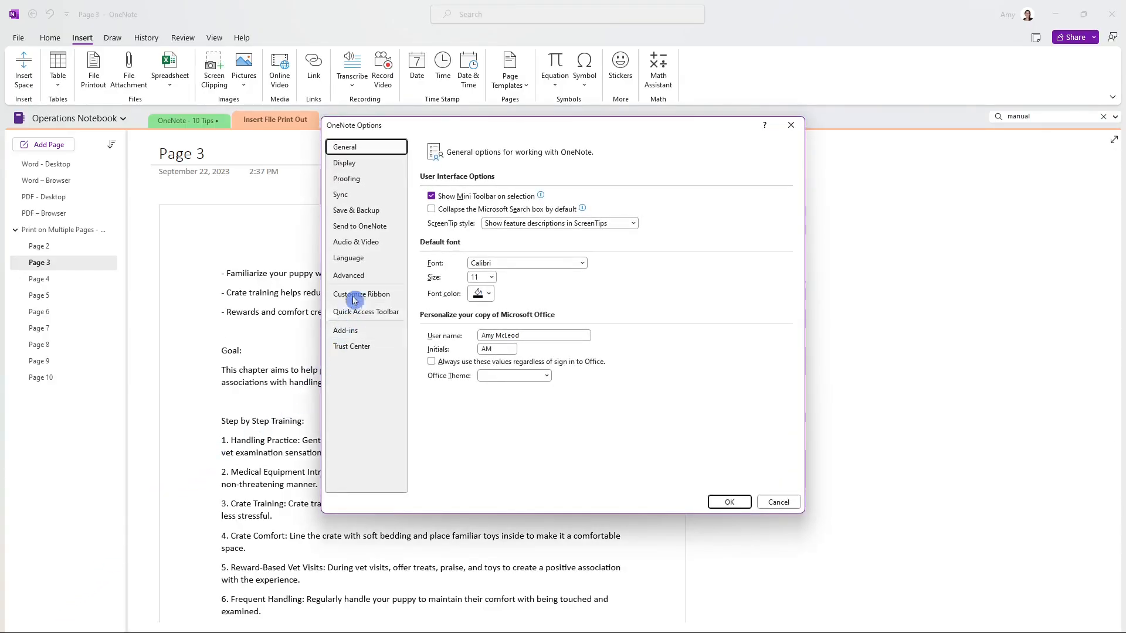
click(371, 276)
drag(803, 221, 796, 442)
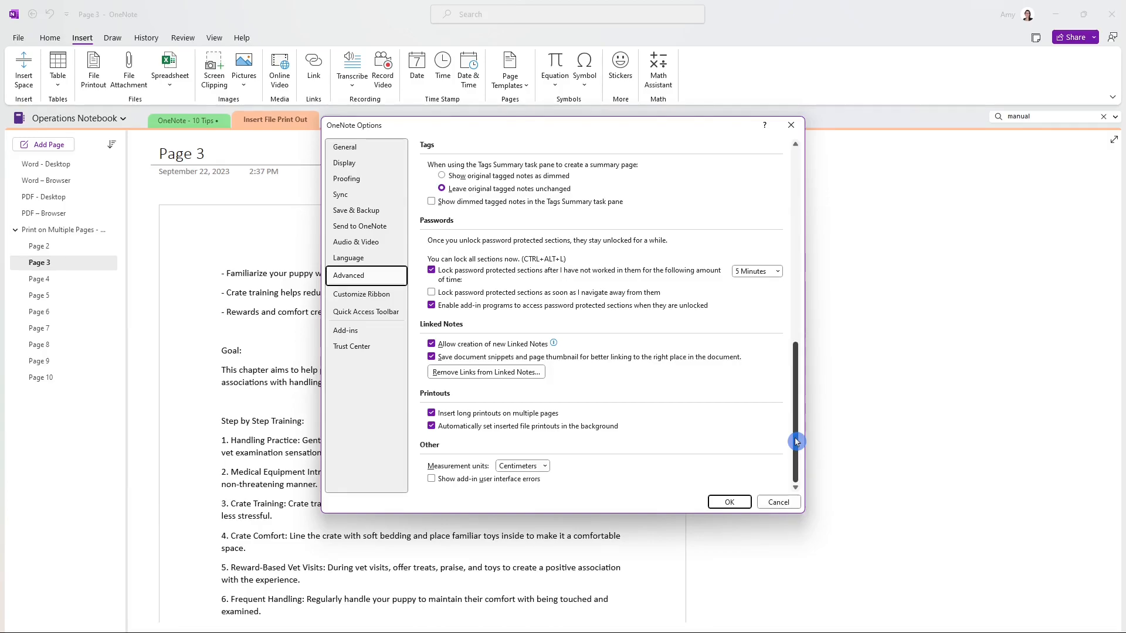
click(431, 413)
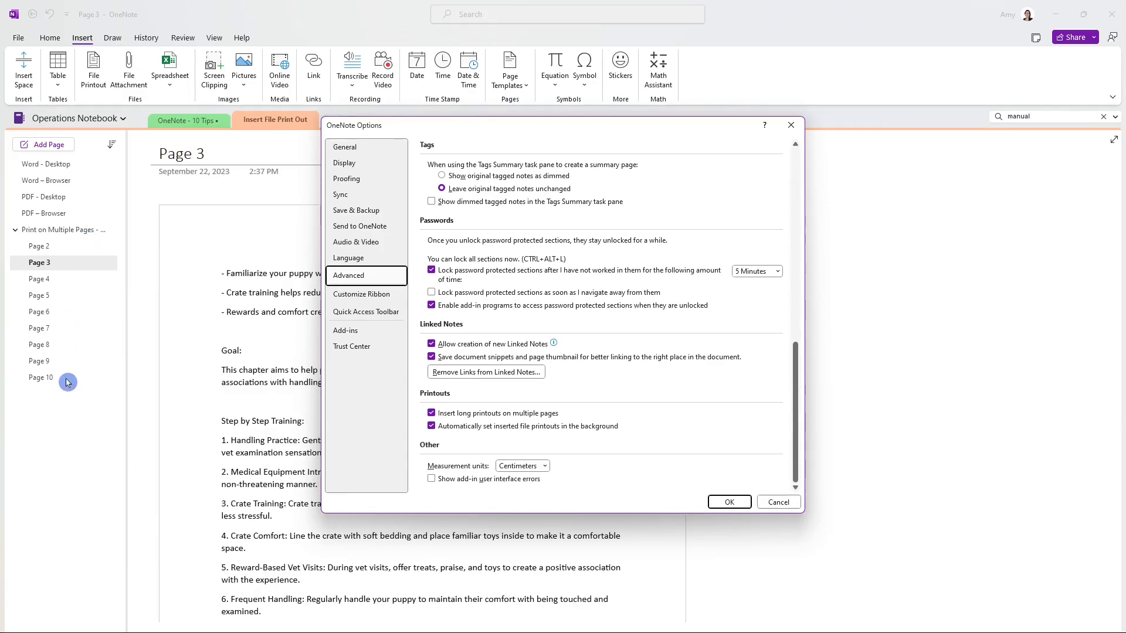
click(431, 414)
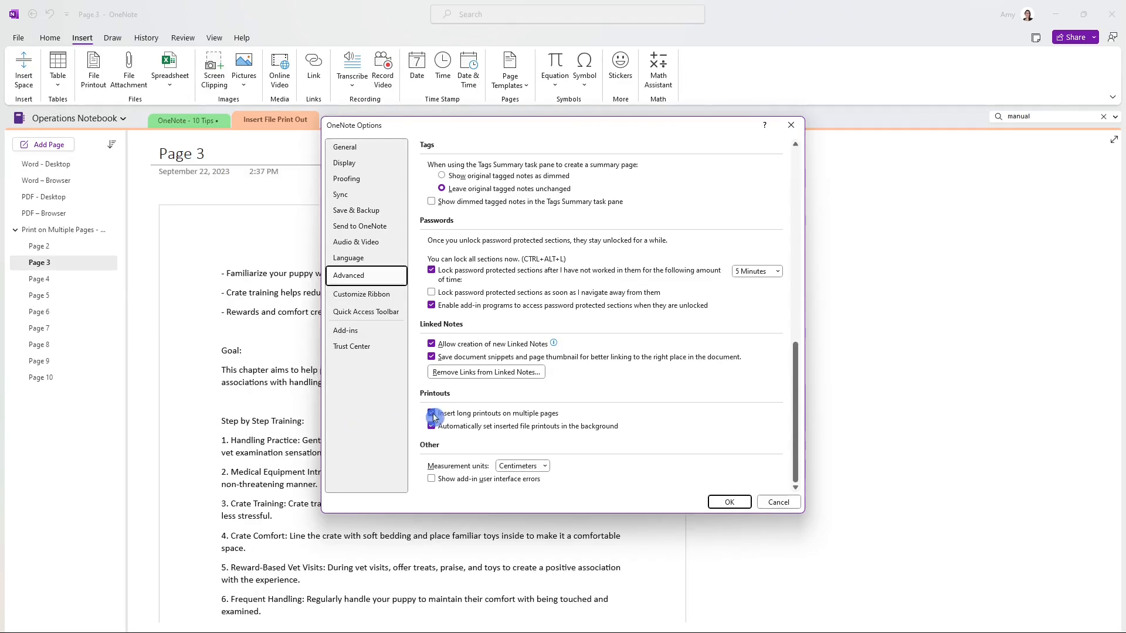
click(434, 417)
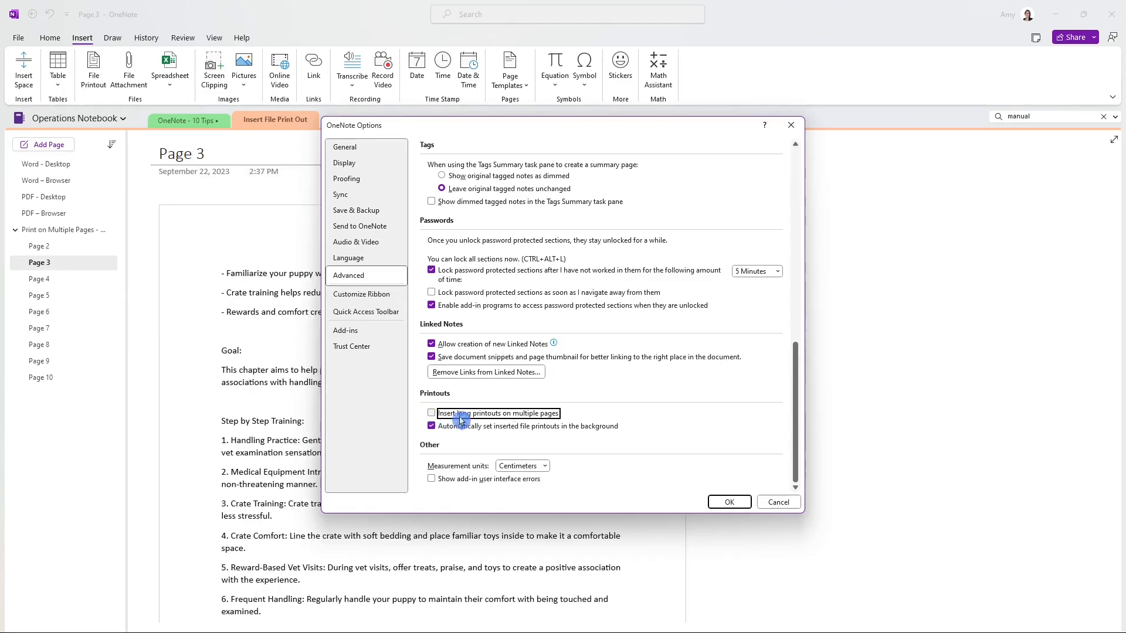
click(729, 502)
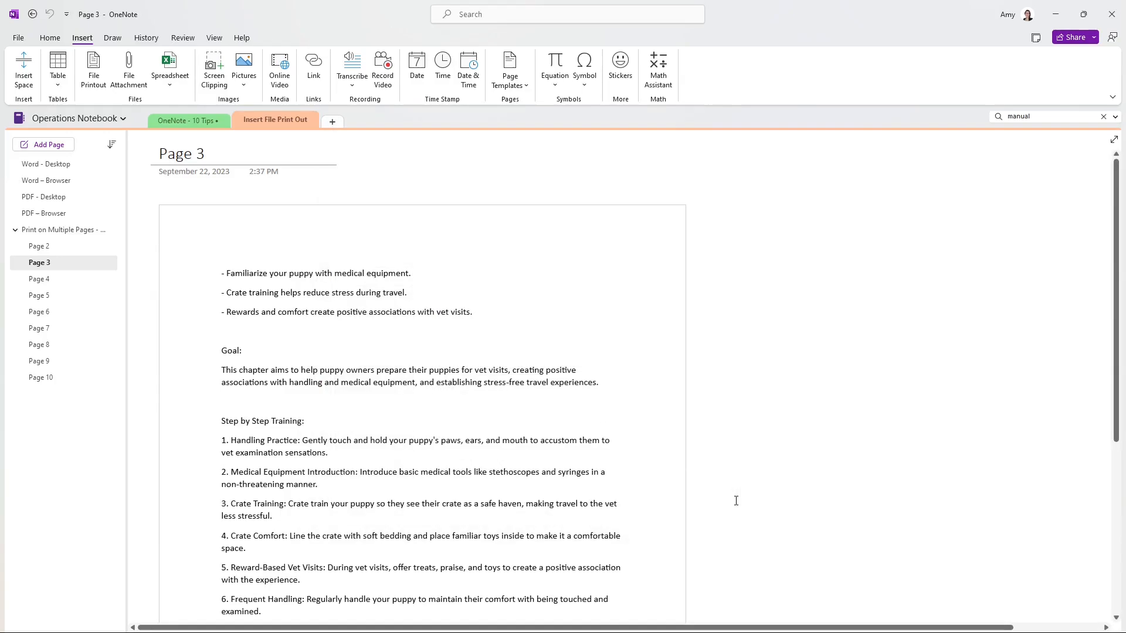
Examine the file printout on the Word - Desktop page.
click(73, 164)
click(493, 231)
scroll(802, 264, down, 5)
scroll(802, 264, down, 3)
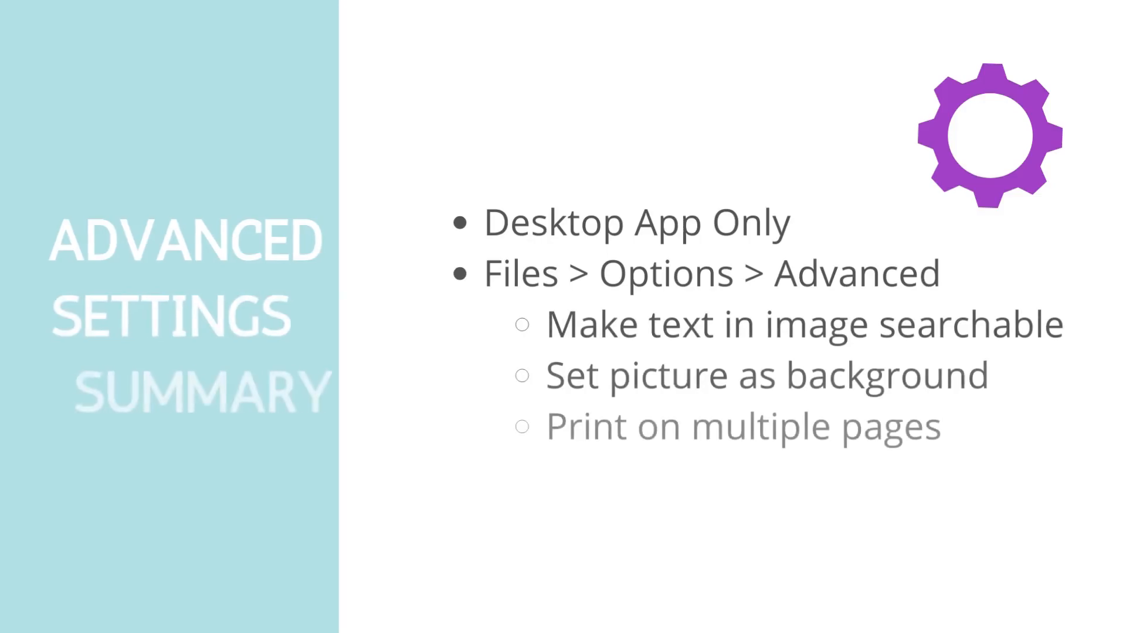